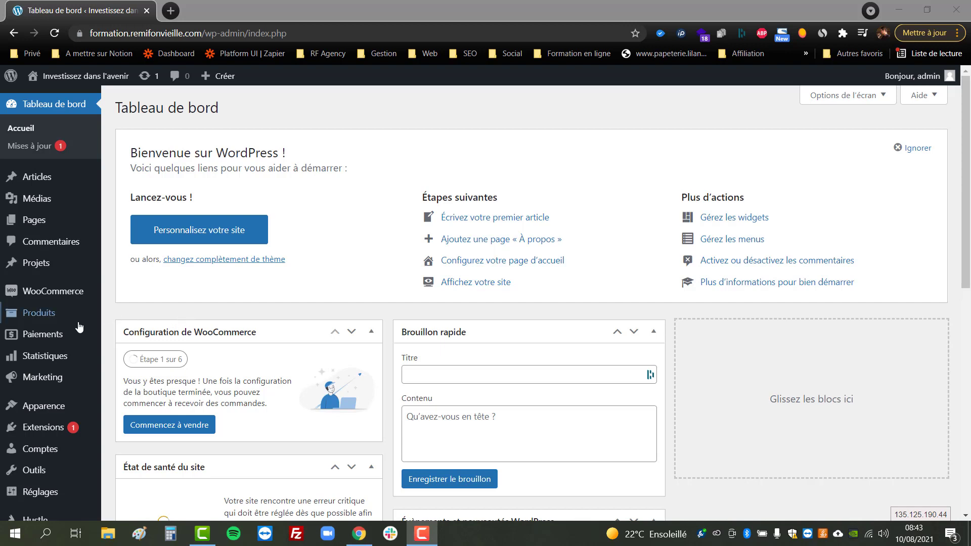
Step: Search Add Plugins for 'wpmudev' and scroll down to the Branda result
{"action": "mouse_move", "coordinate": [63, 429]}
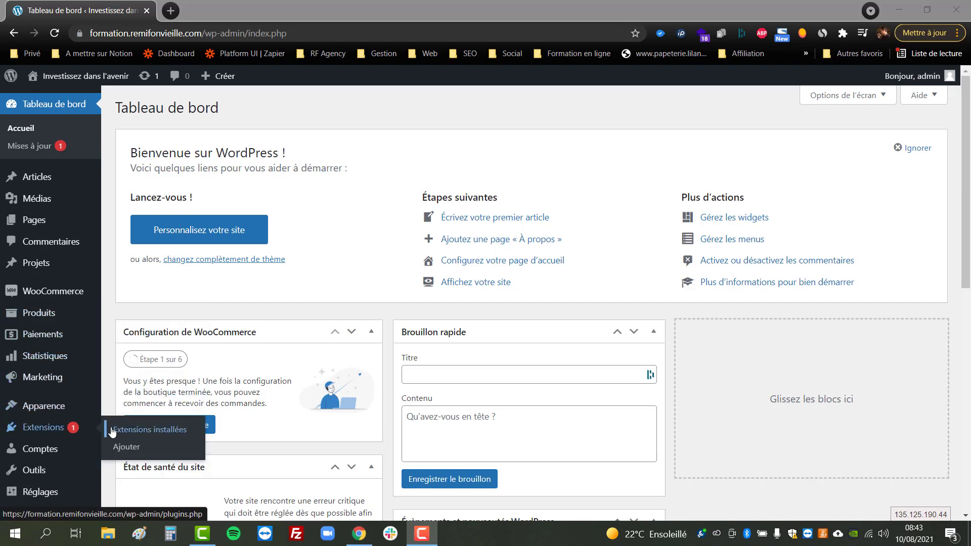
{"action": "left_click", "coordinate": [122, 430]}
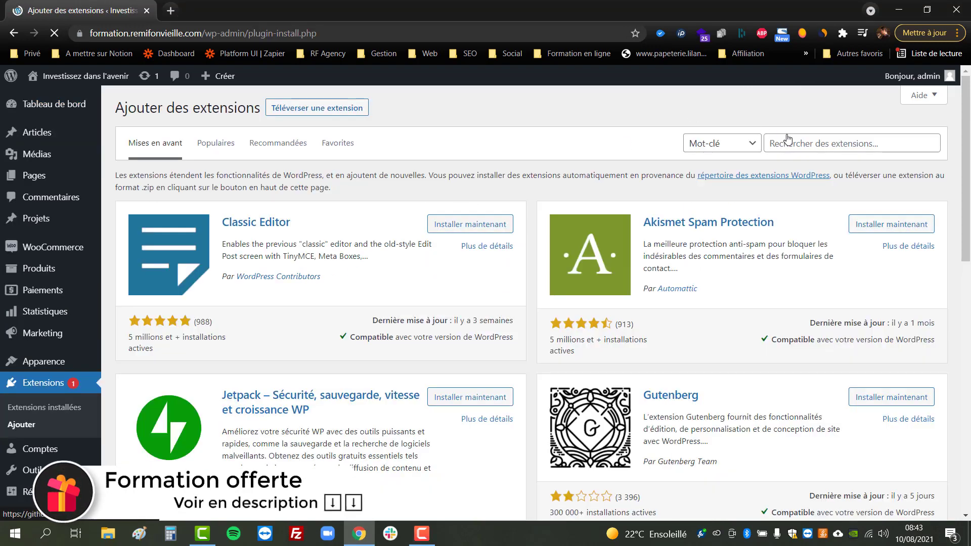
{"action": "left_click", "coordinate": [788, 140]}
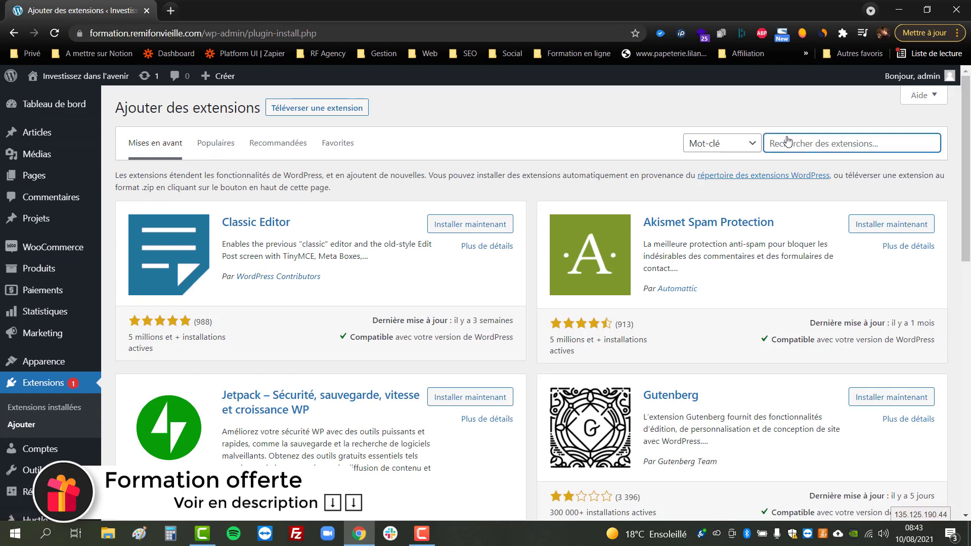
{"action": "type", "text": "breva"}
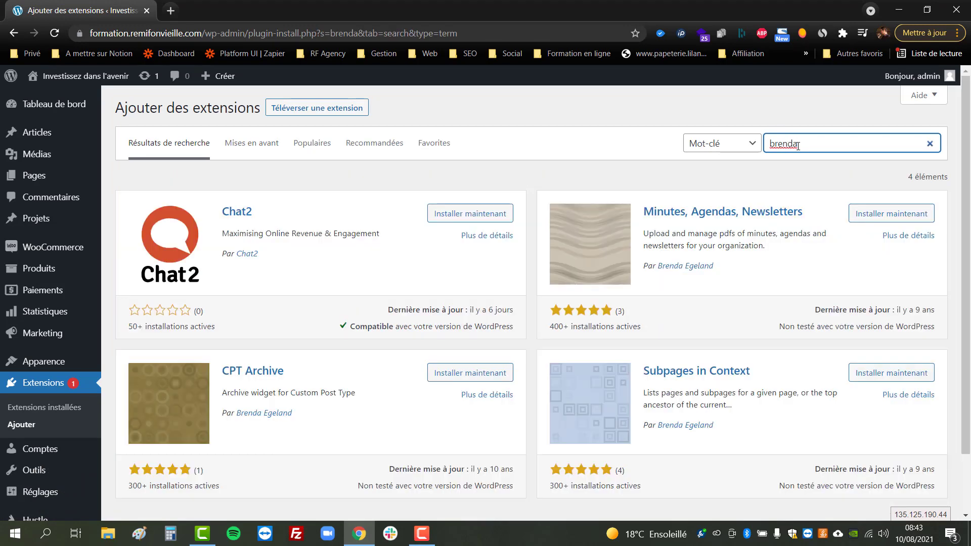
{"action": "scroll", "coordinate": [797, 167], "scroll_direction": "down", "scroll_amount": 2}
{"action": "scroll", "coordinate": [850, 146], "scroll_direction": "up", "scroll_amount": 2}
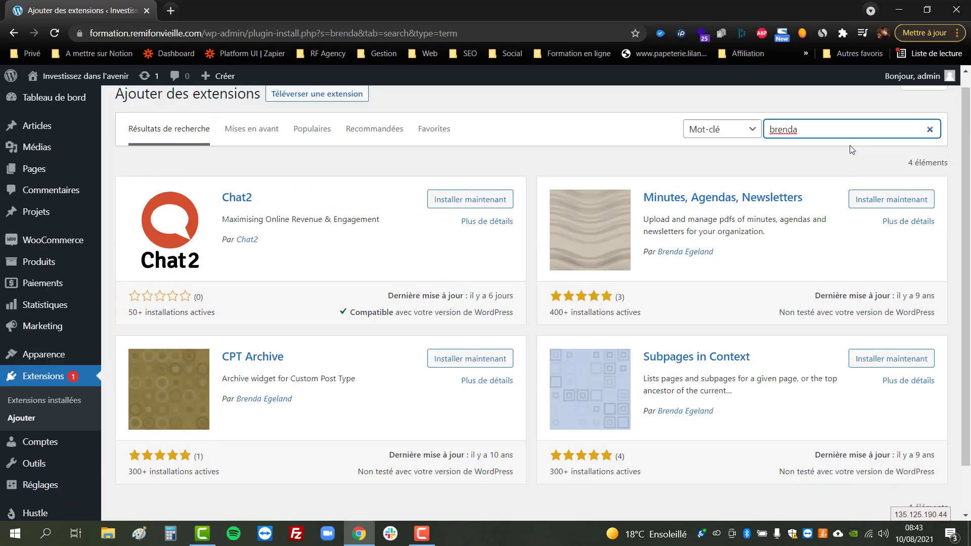
{"action": "key", "text": "BackSpace"}
{"action": "key", "text": "BackSpace"}
{"action": "key", "text": "BackSpace"}
{"action": "key", "text": "BackSpace"}
{"action": "key", "text": "BackSpace"}
{"action": "key", "text": "BackSpace"}
{"action": "type", "text": "wpm"}
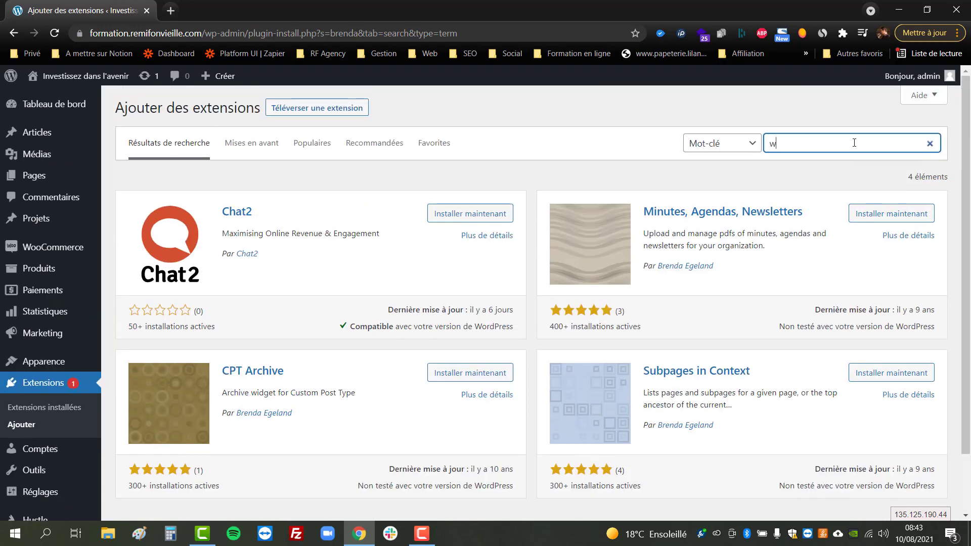
{"action": "type", "text": "udev"}
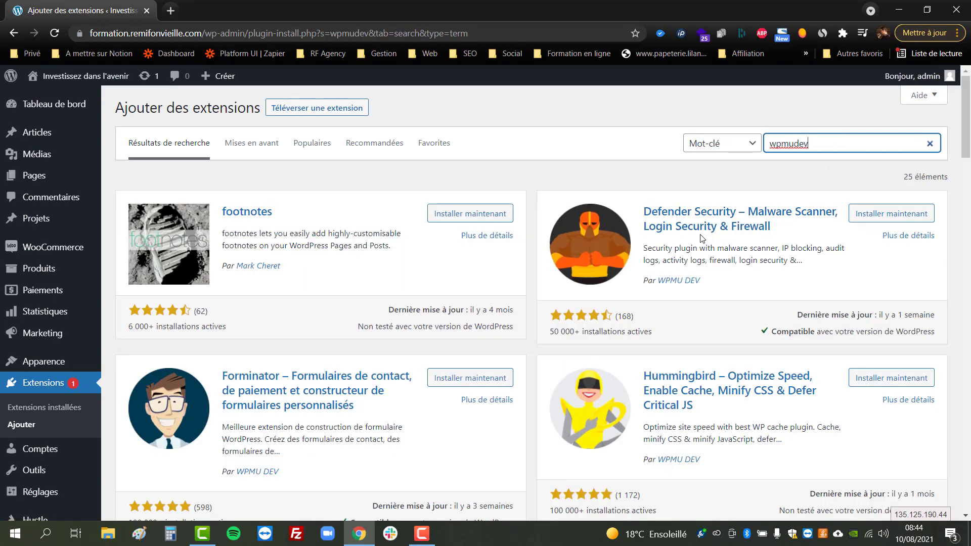
{"action": "scroll", "coordinate": [701, 239], "scroll_direction": "down", "scroll_amount": 3}
{"action": "scroll", "coordinate": [701, 239], "scroll_direction": "down", "scroll_amount": 3}
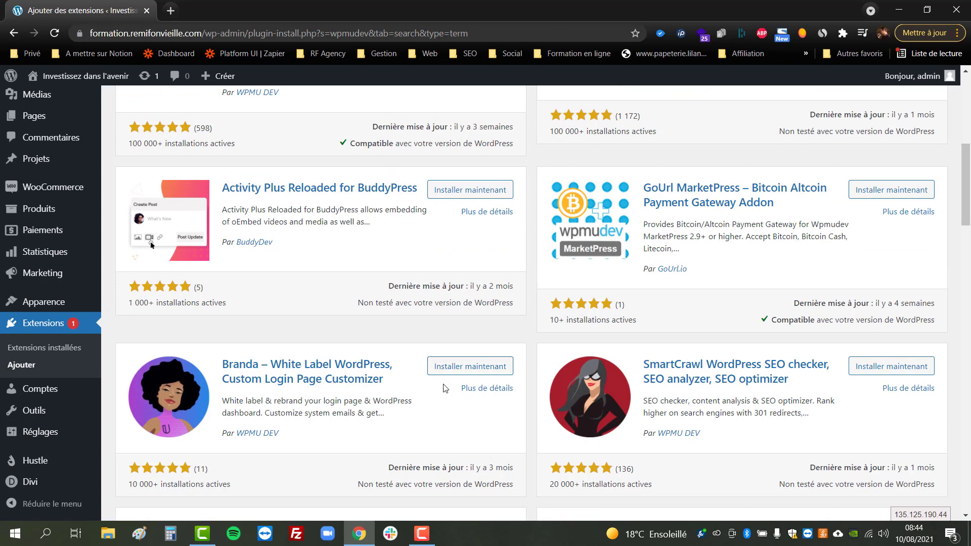
Step: Install the Branda plugin from the search results and activate it
{"action": "left_click", "coordinate": [469, 368]}
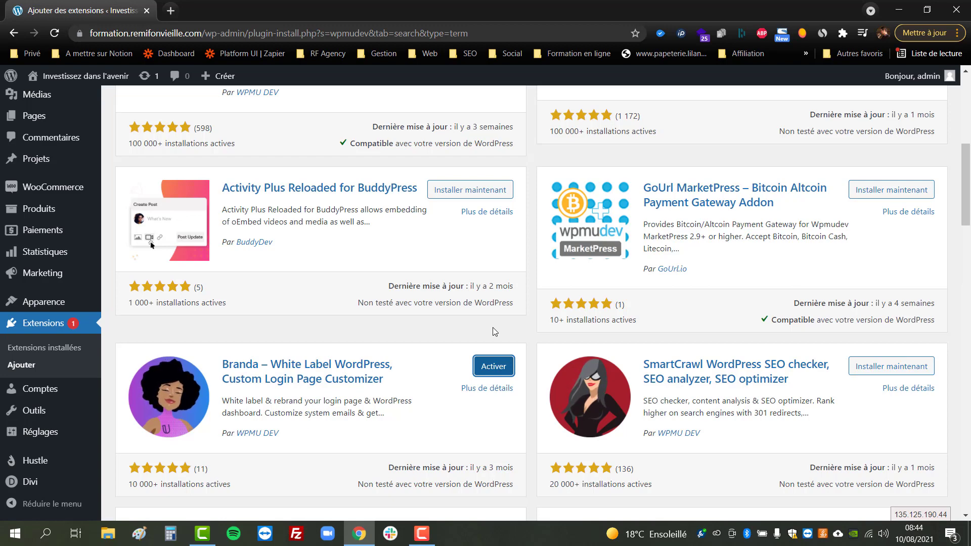
{"action": "left_click", "coordinate": [495, 374]}
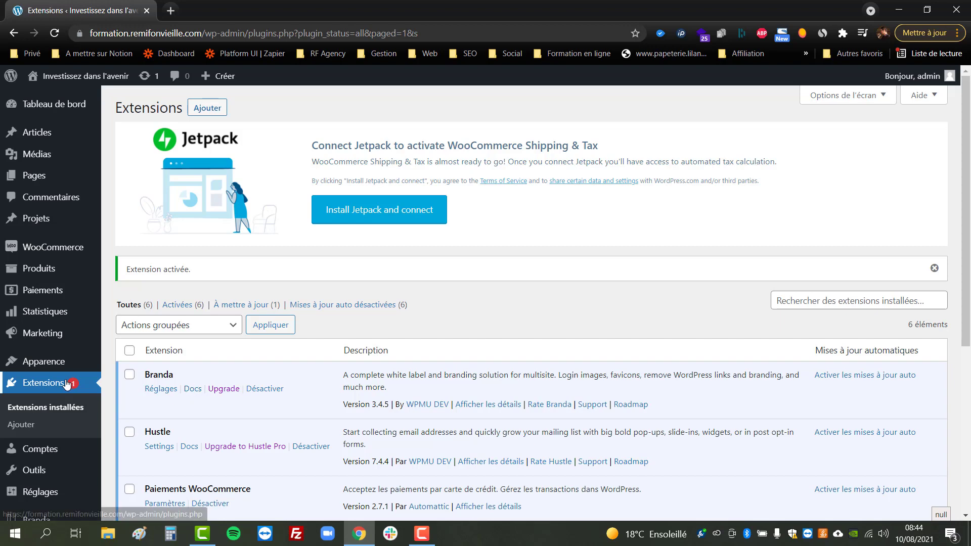
Step: Open the Emails page from Branda's sidebar flyout menu
{"action": "scroll", "coordinate": [38, 394], "scroll_direction": "down", "scroll_amount": 3}
{"action": "mouse_move", "coordinate": [37, 440]}
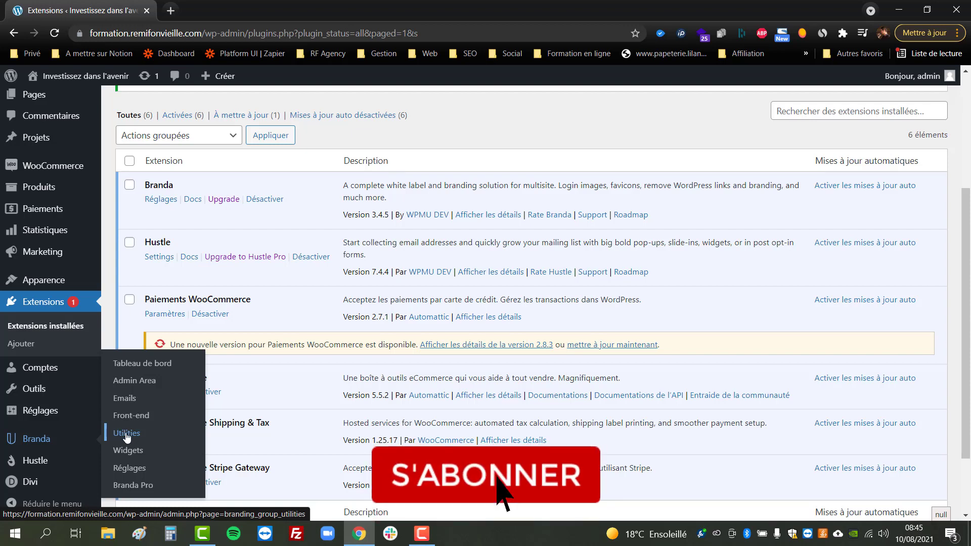
{"action": "left_click", "coordinate": [125, 399]}
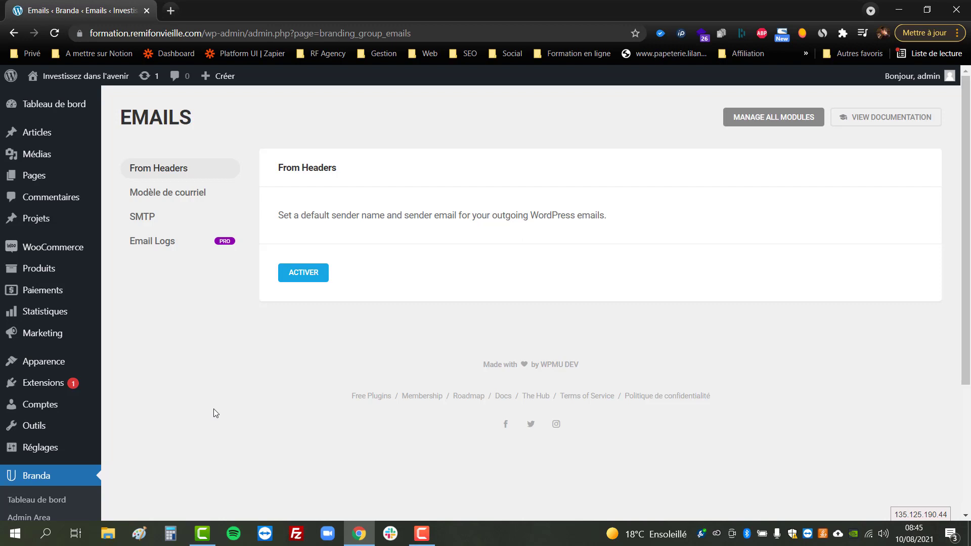
Step: Activate the SMTP module from the SMTP tab of Branda's Emails page
{"action": "left_click", "coordinate": [148, 223]}
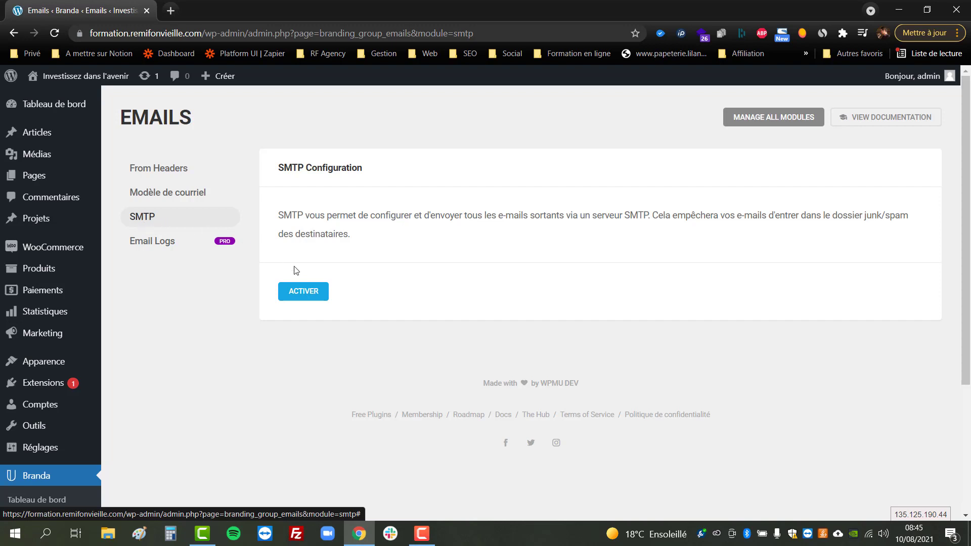
{"action": "left_click", "coordinate": [307, 296]}
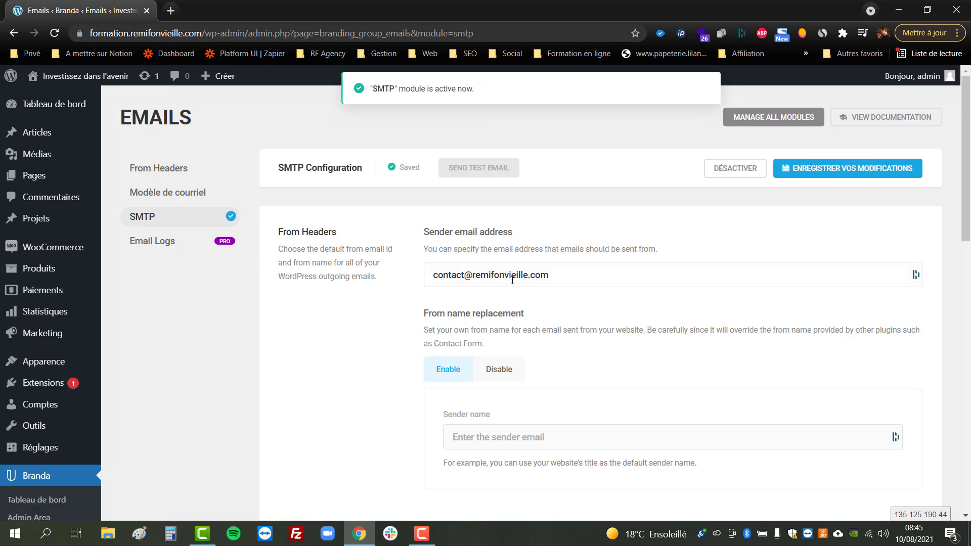
{"action": "triple_click", "coordinate": [483, 170]}
{"action": "left_click", "coordinate": [551, 175]}
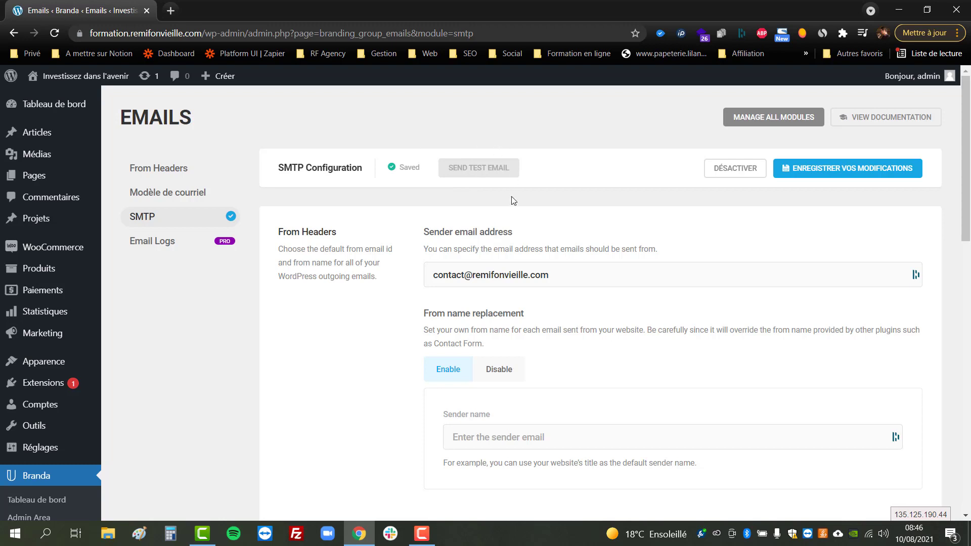
Step: Replace the existing sender email with a placeholder webmaster address
{"action": "triple_click", "coordinate": [548, 271]}
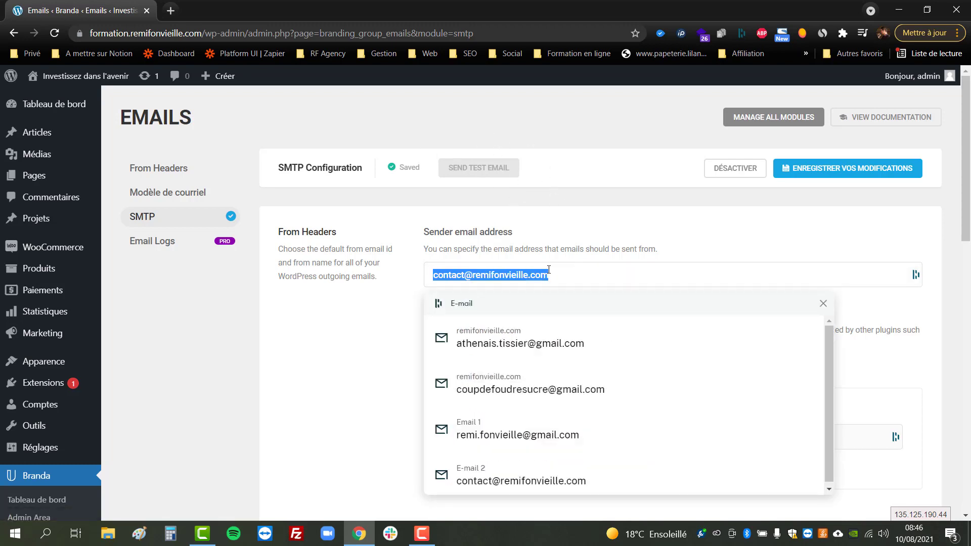
{"action": "key", "text": "BackSpace"}
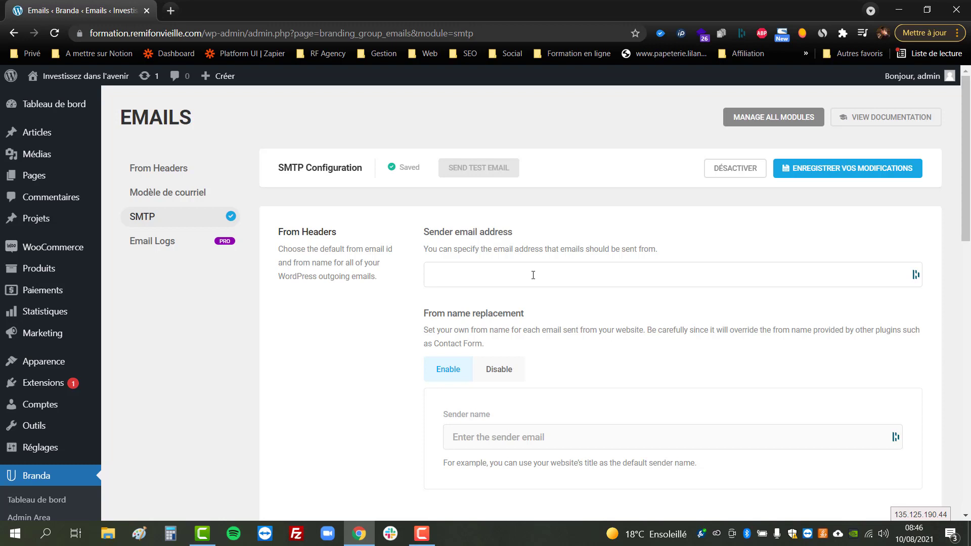
{"action": "type", "text": "webmaster@nomdedomain.com"}
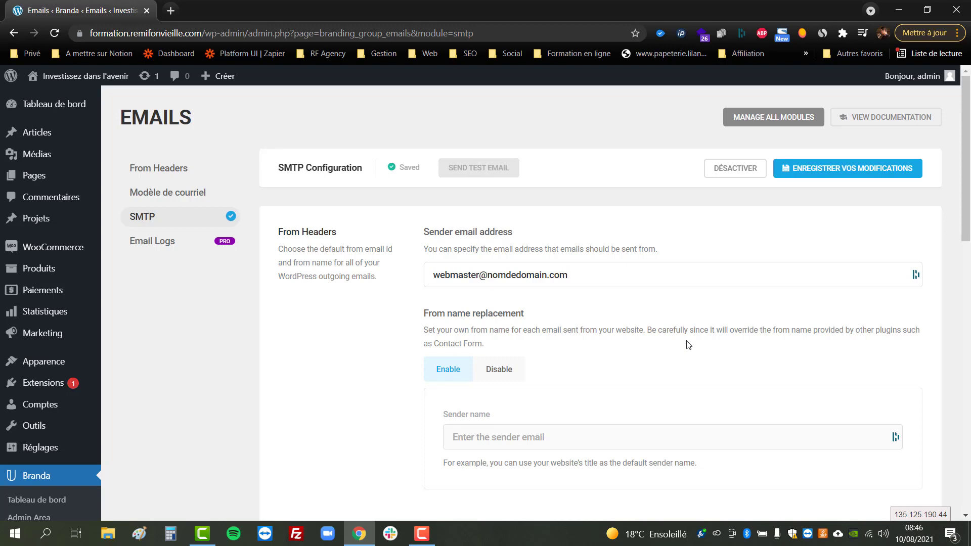
{"action": "scroll", "coordinate": [687, 346], "scroll_direction": "down", "scroll_amount": 4}
{"action": "scroll", "coordinate": [684, 346], "scroll_direction": "up", "scroll_amount": 4}
Step: Enter the sender's full name and switch the sender email's domain to the site's domain
{"action": "left_click", "coordinate": [548, 433]}
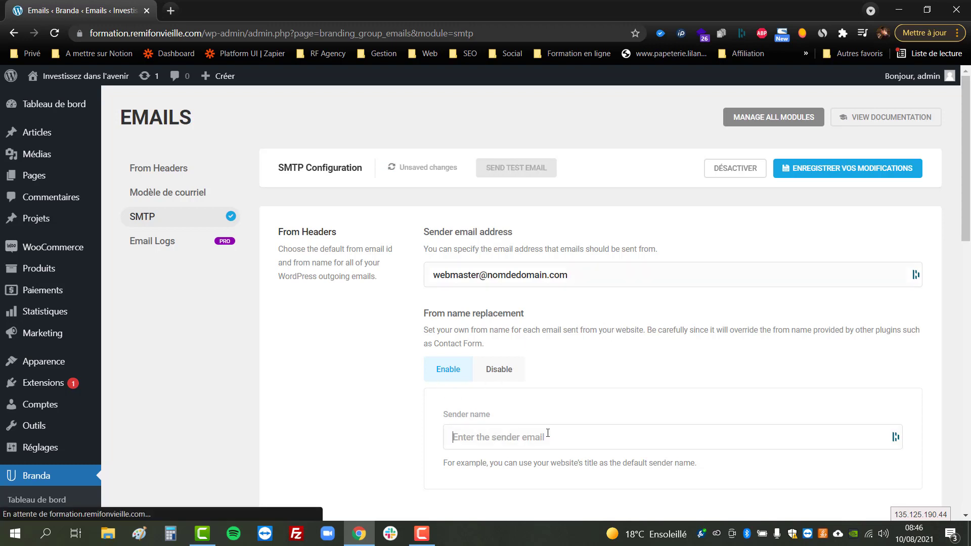
{"action": "left_click", "coordinate": [630, 448]}
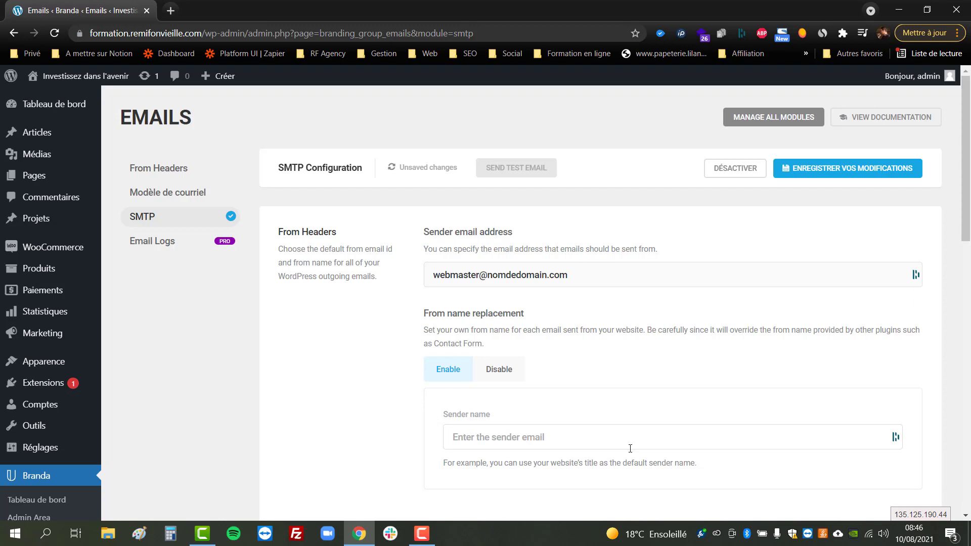
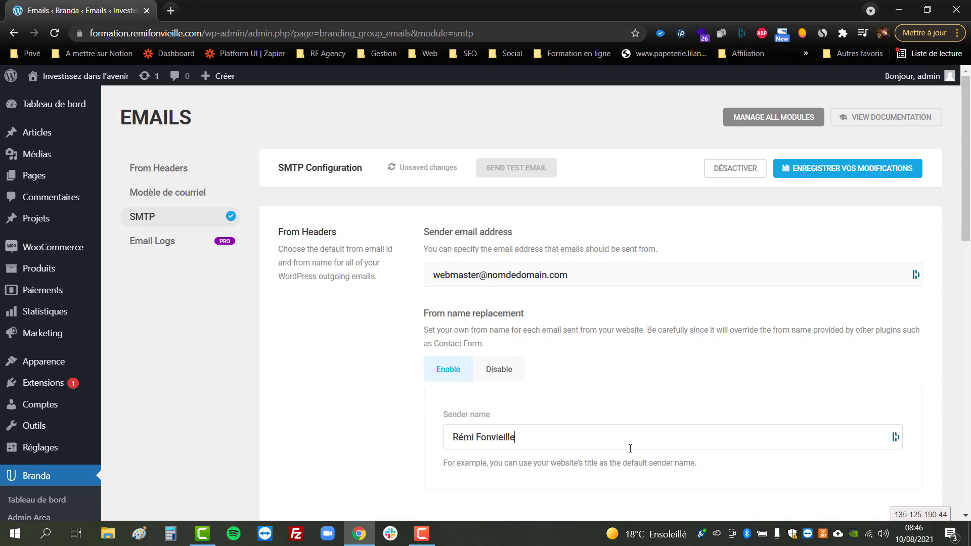
{"action": "left_click_drag", "start_coordinate": [568, 275], "coordinate": [490, 276]}
Step: Set the SMTP host to ssl0.ovh.net and choose TLS encryption. Then select the port value 25
{"action": "scroll", "coordinate": [605, 354], "scroll_direction": "down", "scroll_amount": 7}
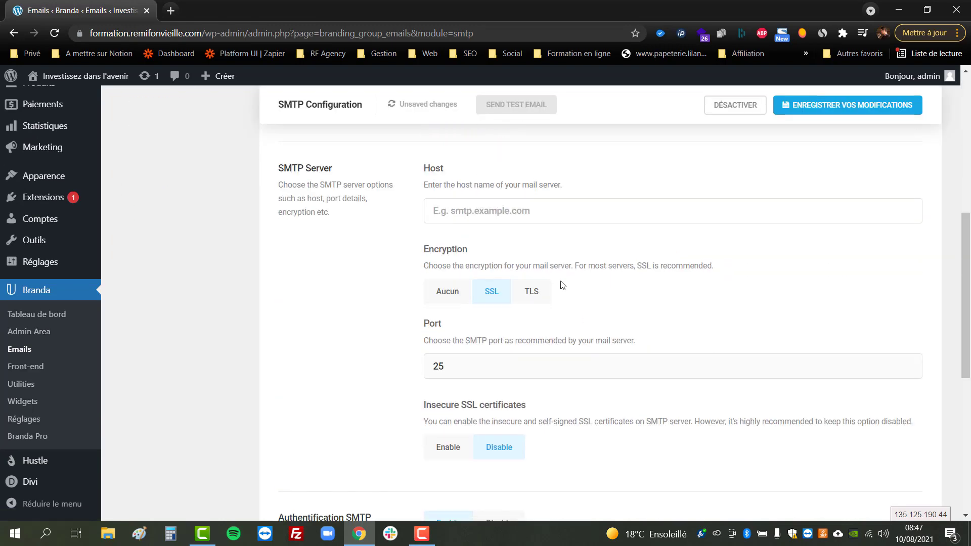
{"action": "left_click", "coordinate": [523, 219]}
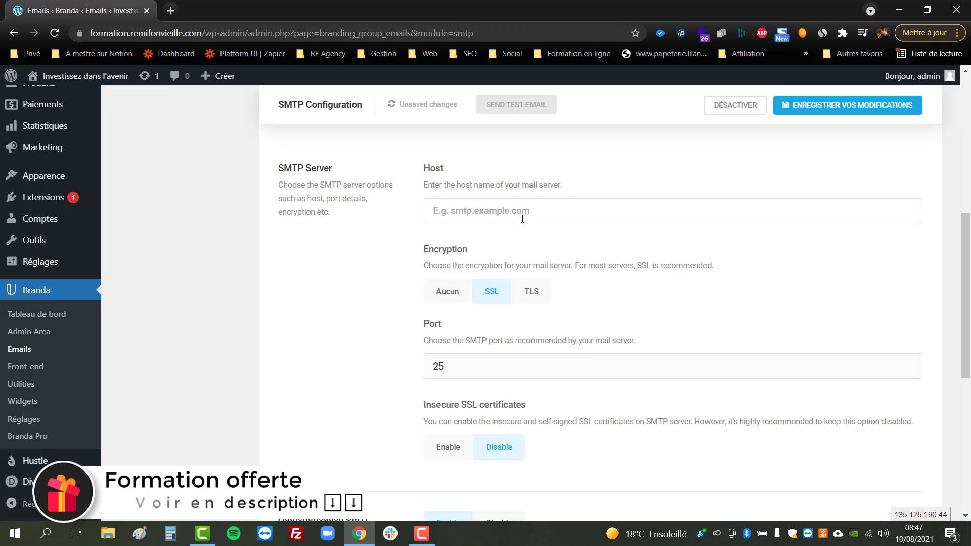
{"action": "type", "text": "ssl0"}
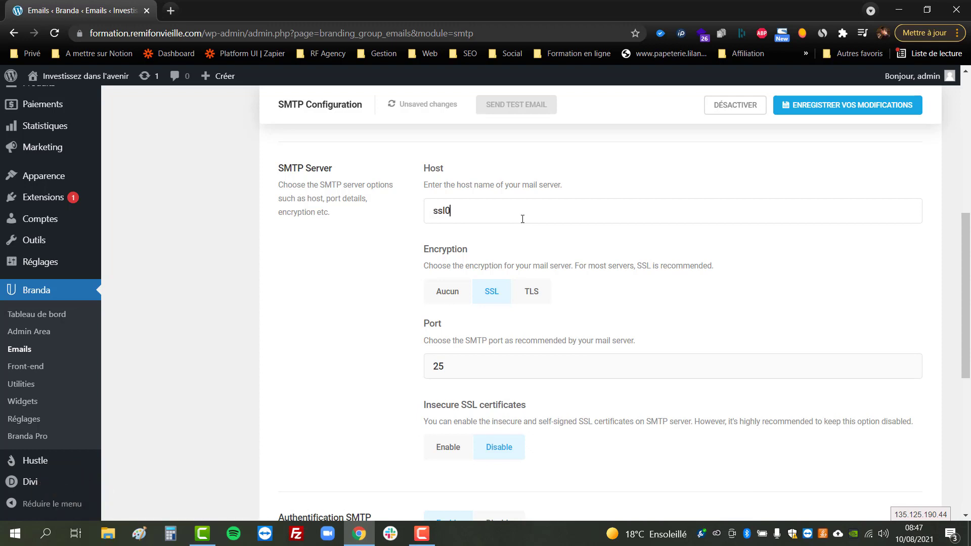
{"action": "type", "text": ".ovh.net"}
{"action": "left_click", "coordinate": [531, 293]}
{"action": "left_click", "coordinate": [523, 362]}
{"action": "double_click", "coordinate": [523, 363]}
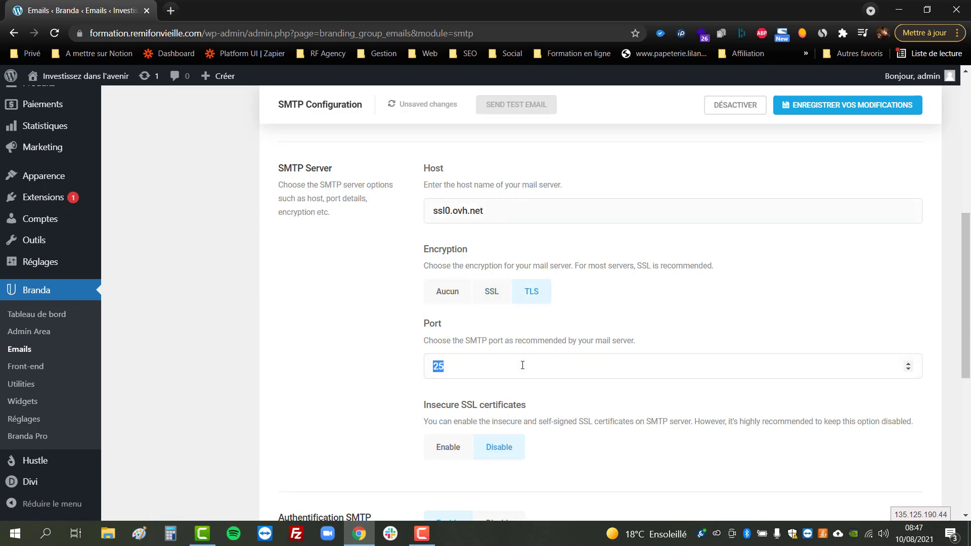
{"action": "scroll", "coordinate": [525, 361], "scroll_direction": "down", "scroll_amount": 3}
{"action": "scroll", "coordinate": [526, 361], "scroll_direction": "up", "scroll_amount": 3}
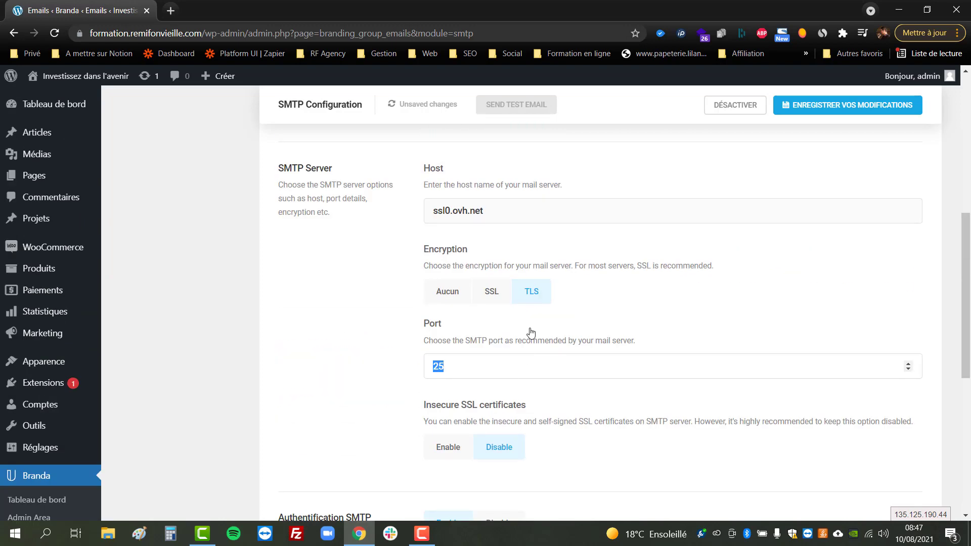
Step: Search 'guide ovh mx plan' in a new tab and open the OVH MX Plan documentation
{"action": "key", "text": "ctrl+t"}
{"action": "type", "text": "gui"}
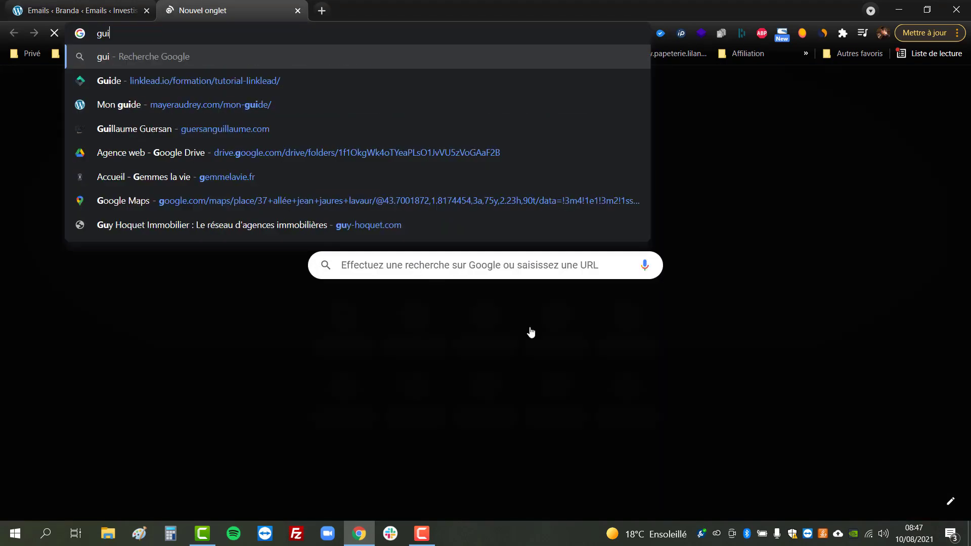
{"action": "type", "text": "de ovh mx plan"}
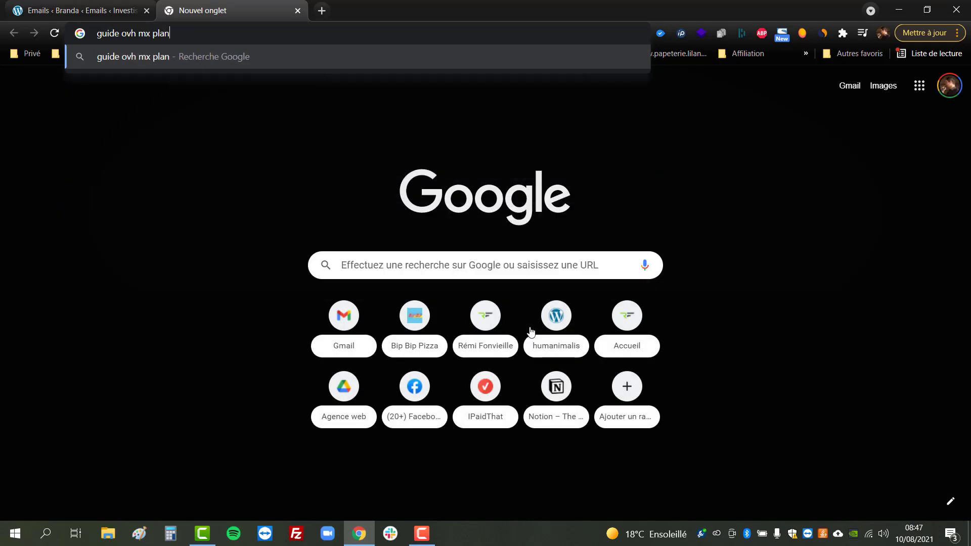
{"action": "key", "text": "Return"}
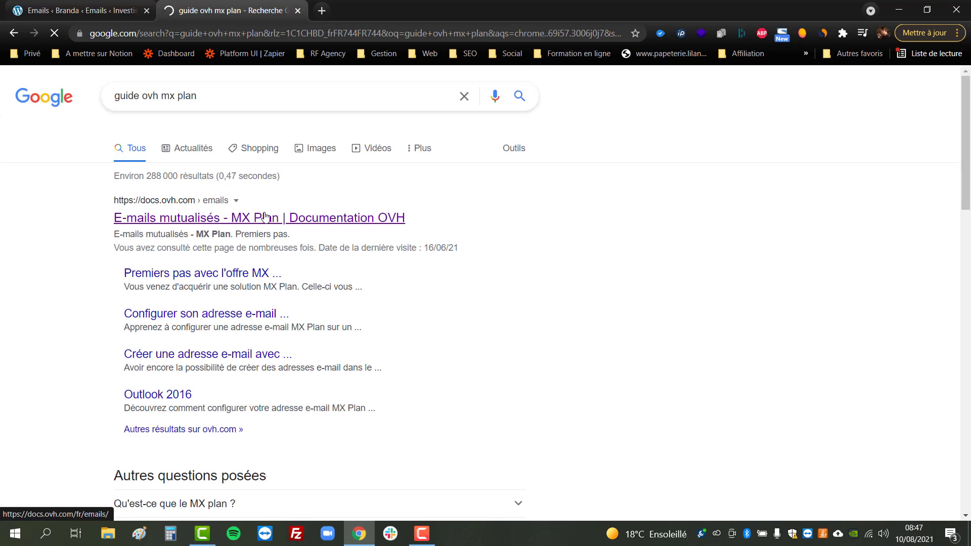
{"action": "left_click", "coordinate": [265, 216]}
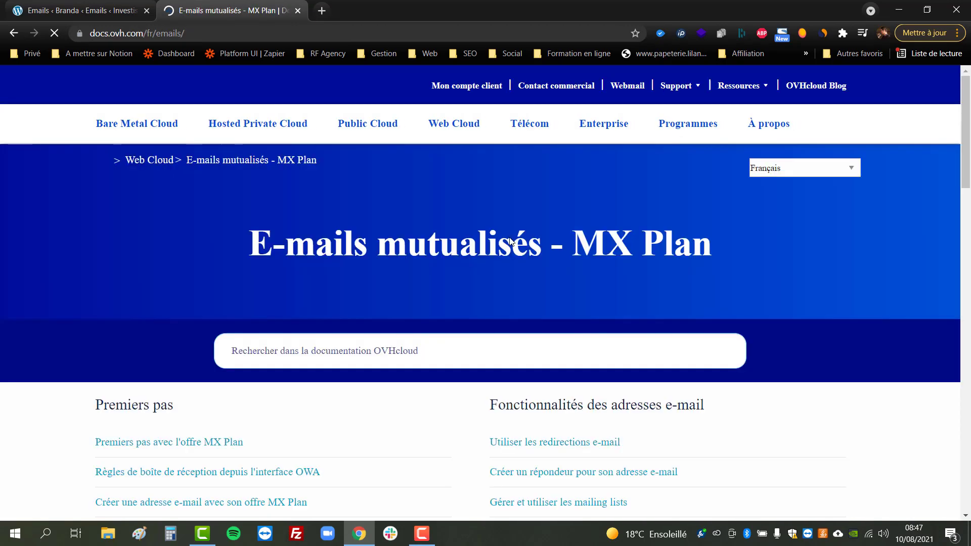
Step: In the MX Plan Gmail guide, find the outgoing server ssl0.ovh.net and port 587
{"action": "scroll", "coordinate": [462, 241], "scroll_direction": "down", "scroll_amount": 3}
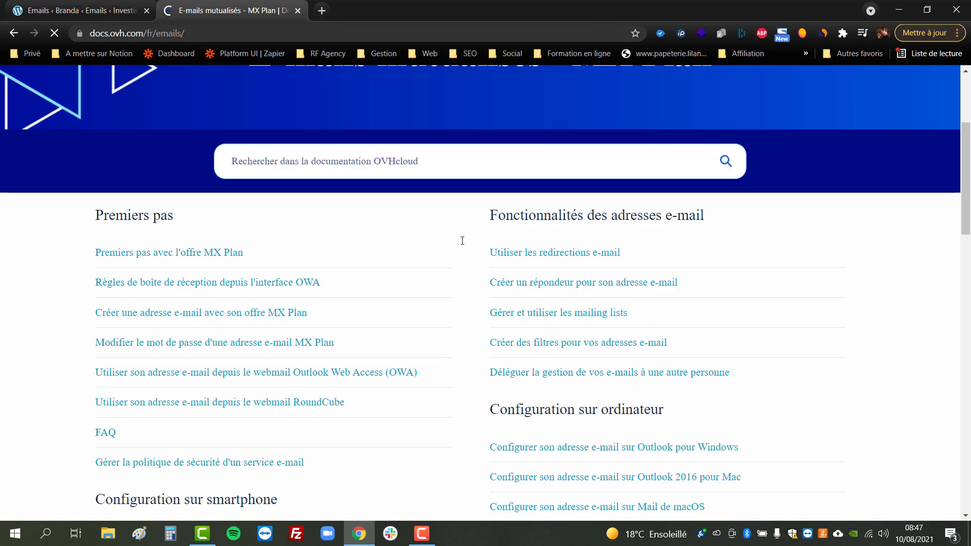
{"action": "scroll", "coordinate": [461, 243], "scroll_direction": "down", "scroll_amount": 3}
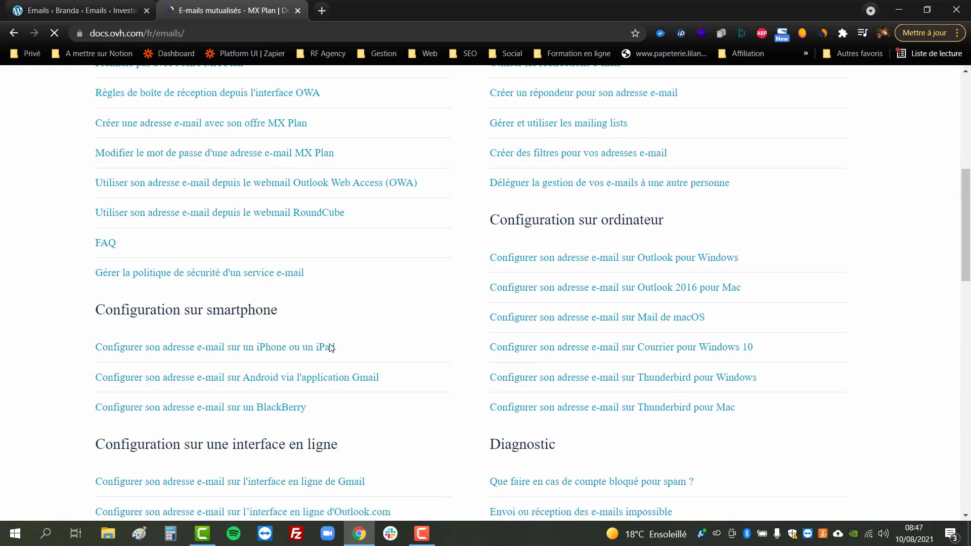
{"action": "scroll", "coordinate": [318, 382], "scroll_direction": "down", "scroll_amount": 3}
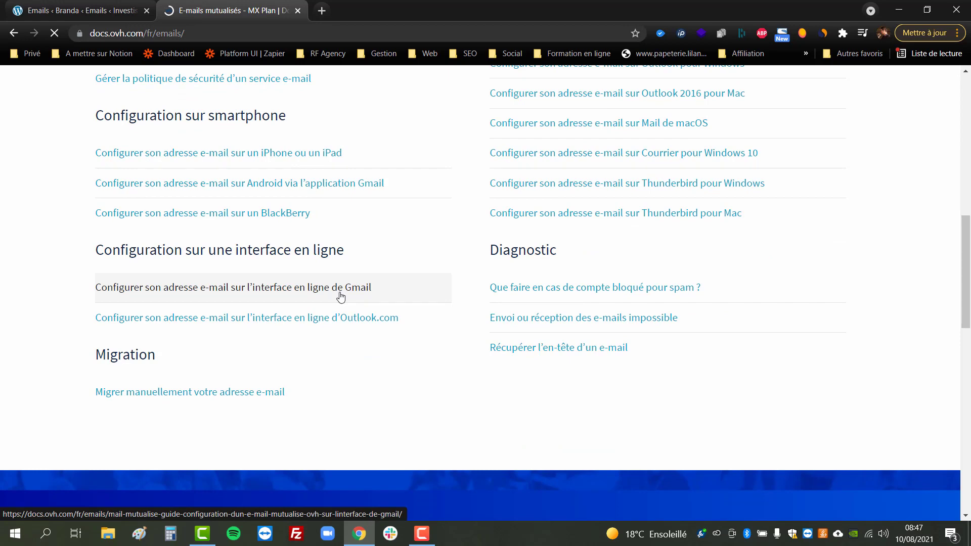
{"action": "left_click", "coordinate": [340, 297]}
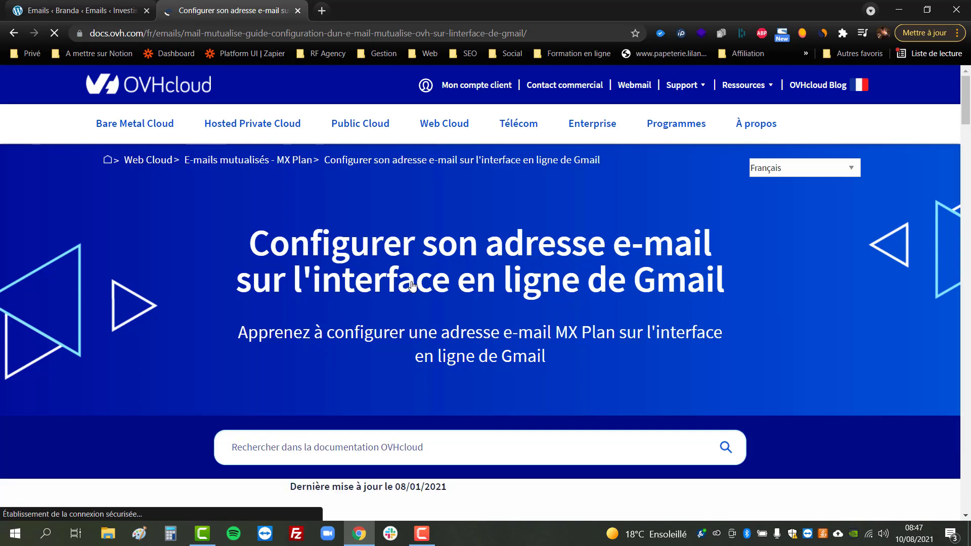
{"action": "scroll", "coordinate": [412, 284], "scroll_direction": "down", "scroll_amount": 12}
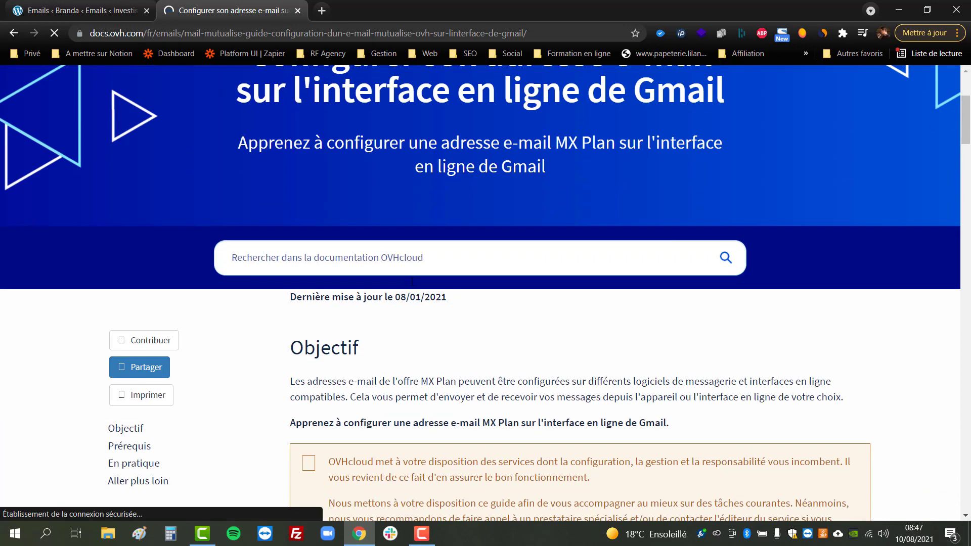
{"action": "scroll", "coordinate": [412, 282], "scroll_direction": "down", "scroll_amount": 13}
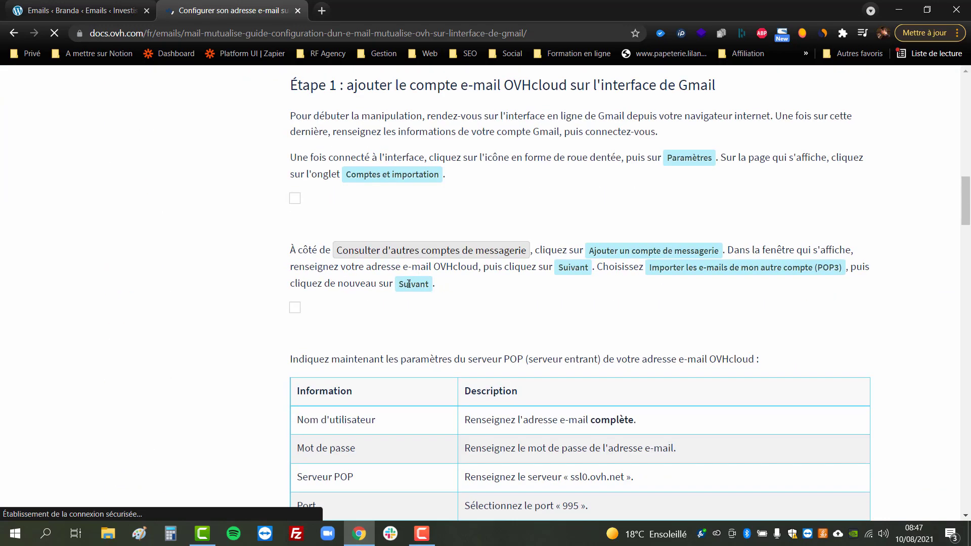
{"action": "scroll", "coordinate": [410, 287], "scroll_direction": "down", "scroll_amount": 4}
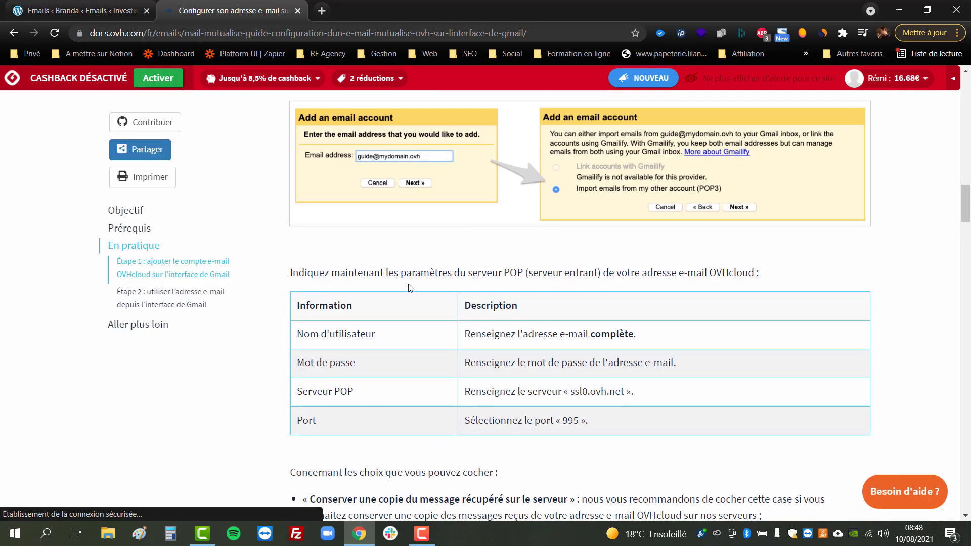
{"action": "scroll", "coordinate": [411, 288], "scroll_direction": "down", "scroll_amount": 15}
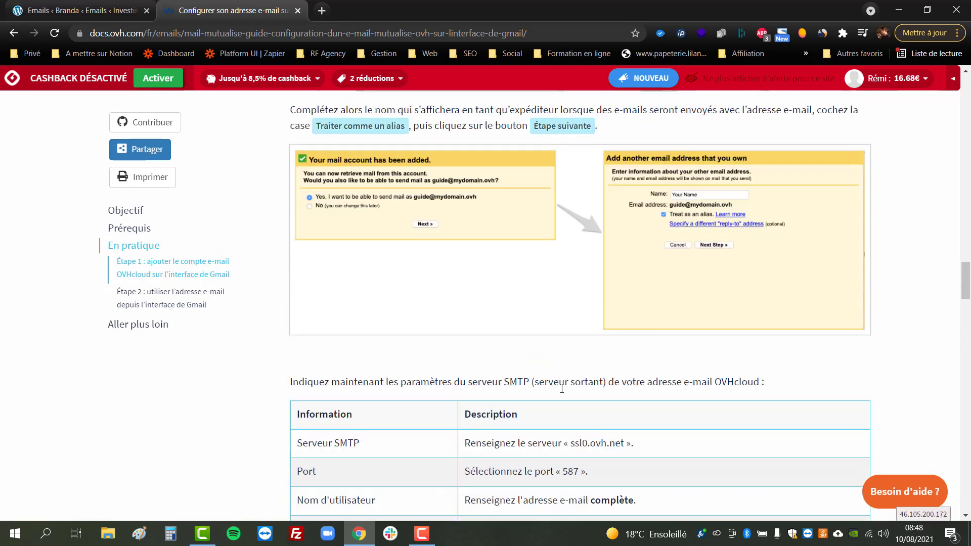
{"action": "scroll", "coordinate": [599, 443], "scroll_direction": "down", "scroll_amount": 3}
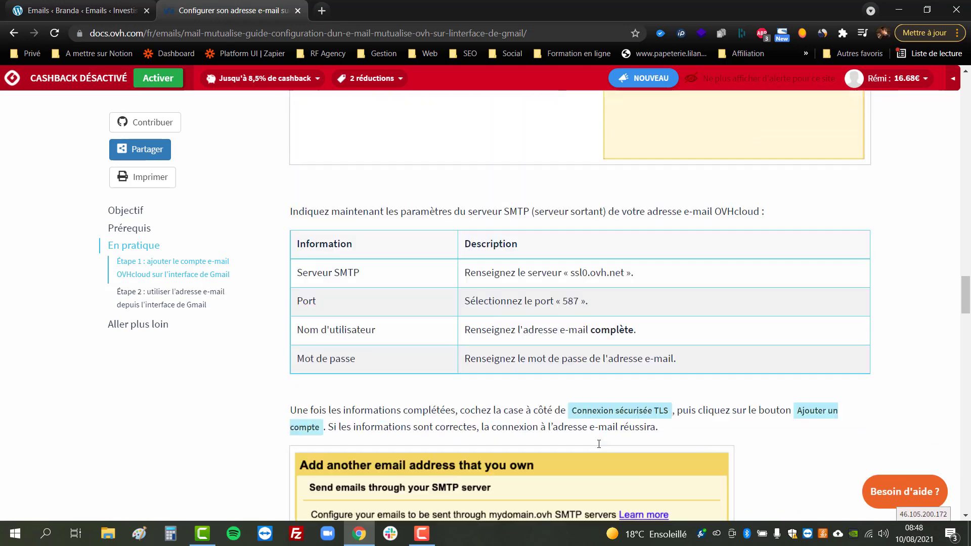
{"action": "left_click_drag", "start_coordinate": [574, 254], "coordinate": [628, 252]}
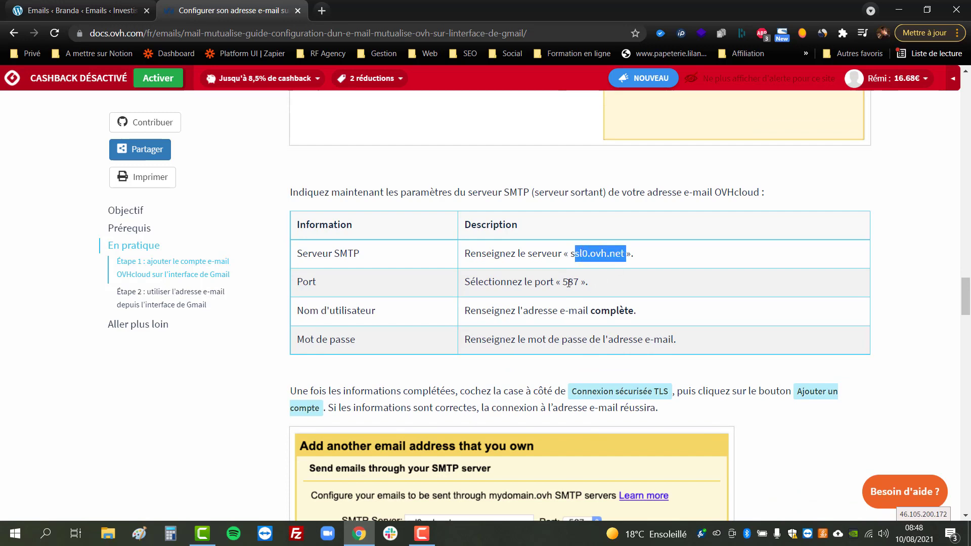
{"action": "left_click", "coordinate": [75, 16]}
Step: Change the SMTP port from 25 to 587, checking it against the OVH guide
{"action": "left_click", "coordinate": [523, 358]}
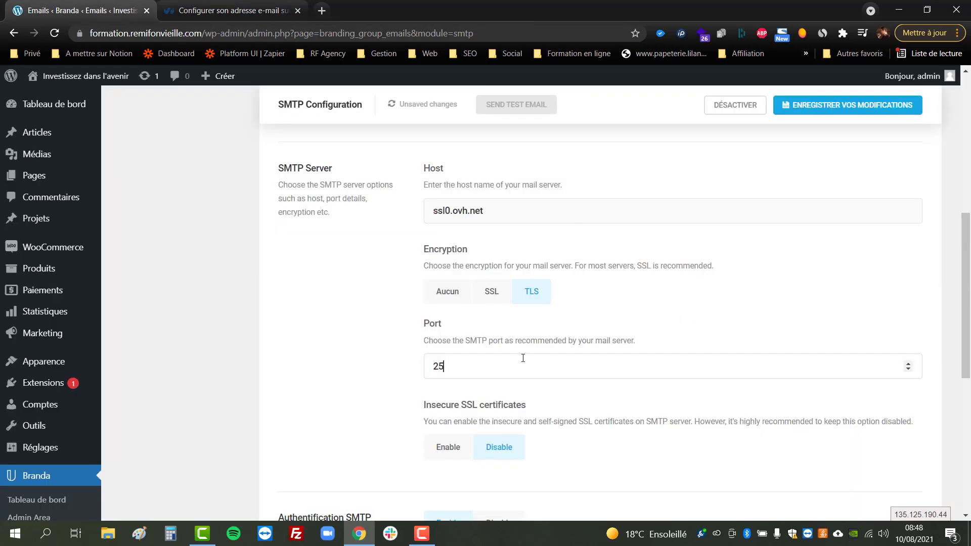
{"action": "double_click", "coordinate": [523, 358]}
{"action": "type", "text": "587"}
{"action": "left_click", "coordinate": [265, 5]}
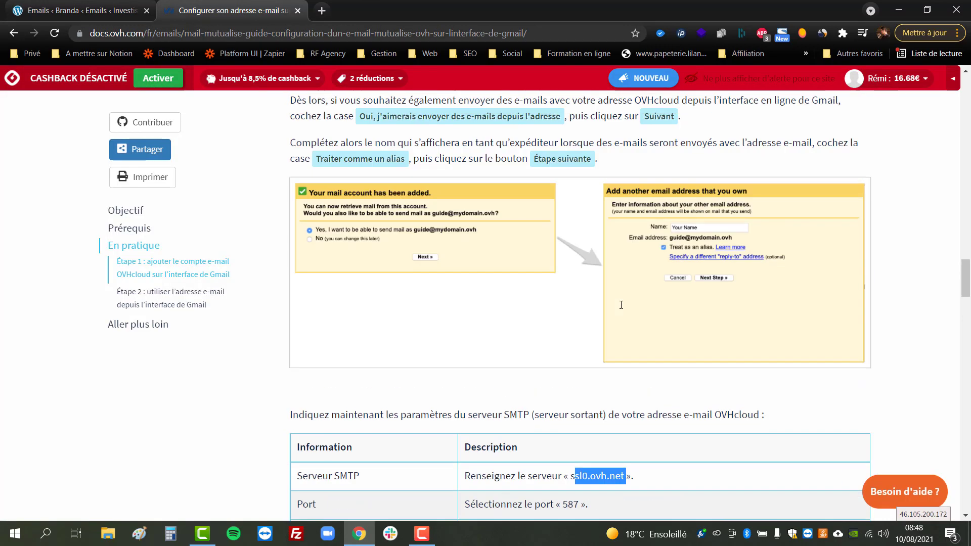
{"action": "scroll", "coordinate": [621, 305], "scroll_direction": "up", "scroll_amount": 3}
{"action": "scroll", "coordinate": [621, 305], "scroll_direction": "up", "scroll_amount": 3}
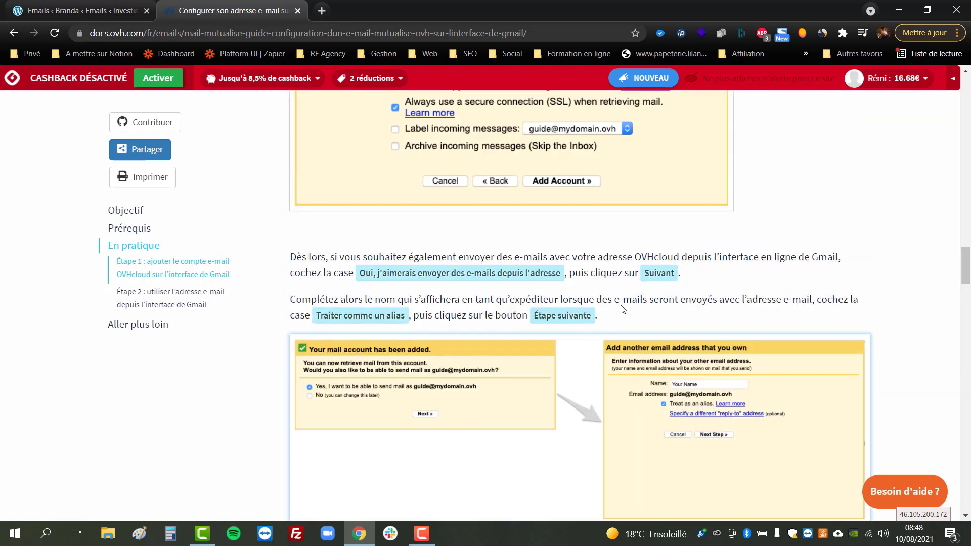
{"action": "scroll", "coordinate": [621, 309], "scroll_direction": "up", "scroll_amount": 3}
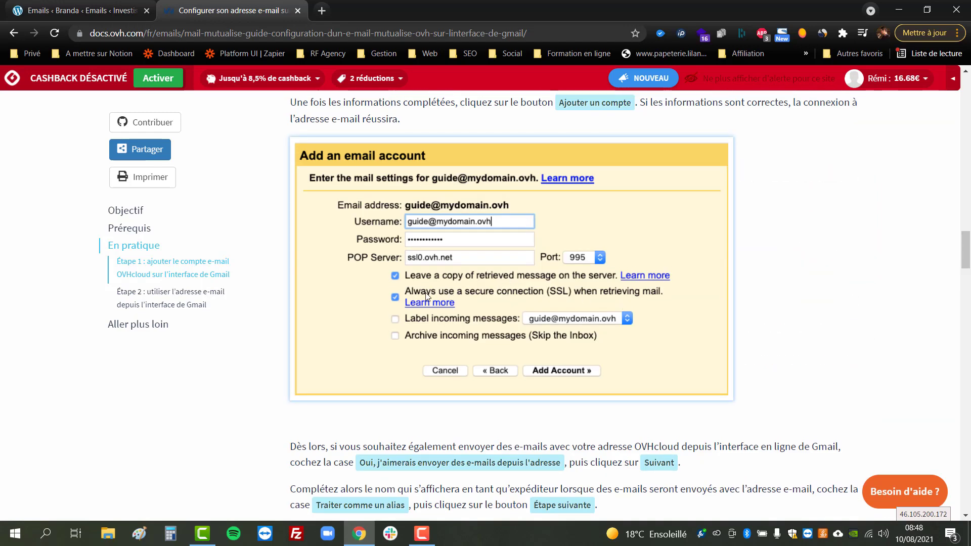
{"action": "scroll", "coordinate": [515, 309], "scroll_direction": "down", "scroll_amount": 9}
{"action": "scroll", "coordinate": [519, 311], "scroll_direction": "down", "scroll_amount": 3}
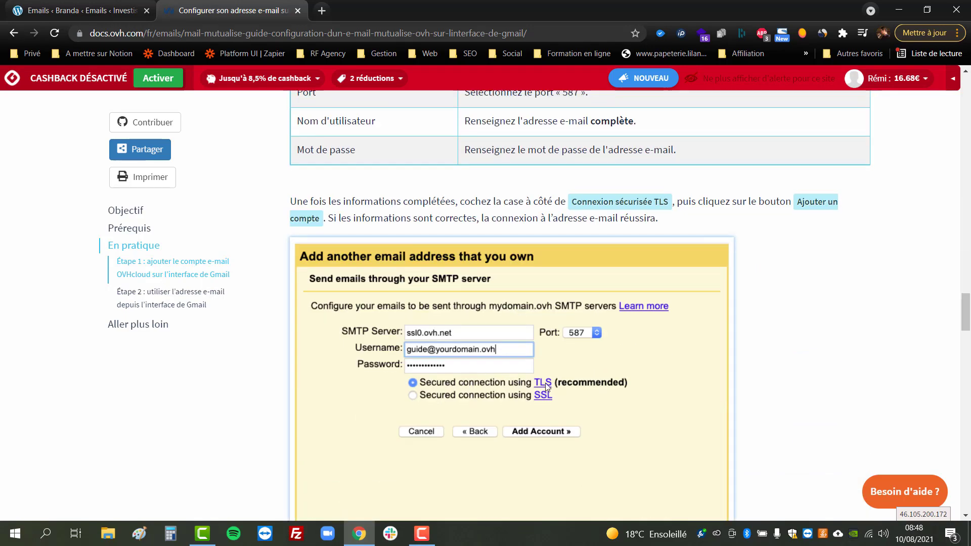
{"action": "left_click", "coordinate": [78, 11]}
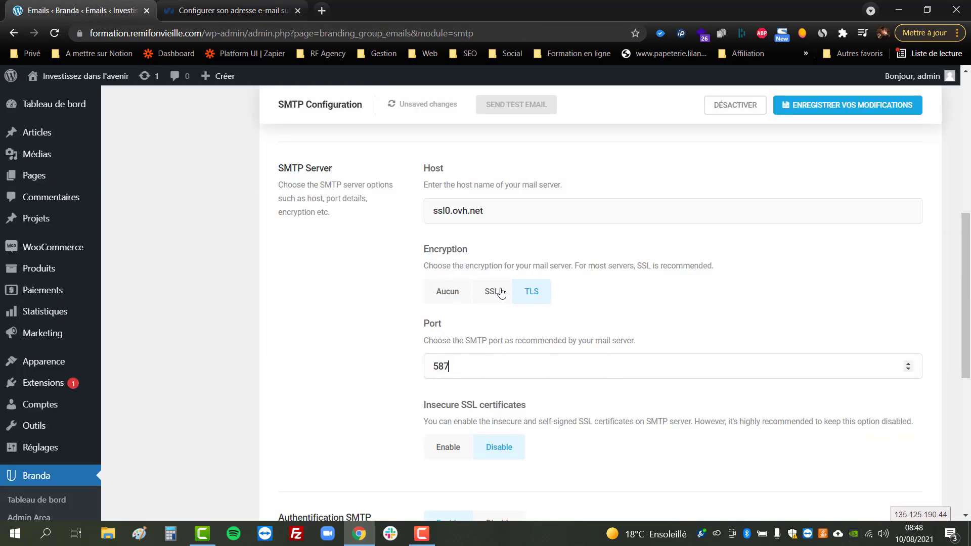
{"action": "scroll", "coordinate": [634, 311], "scroll_direction": "down", "scroll_amount": 3}
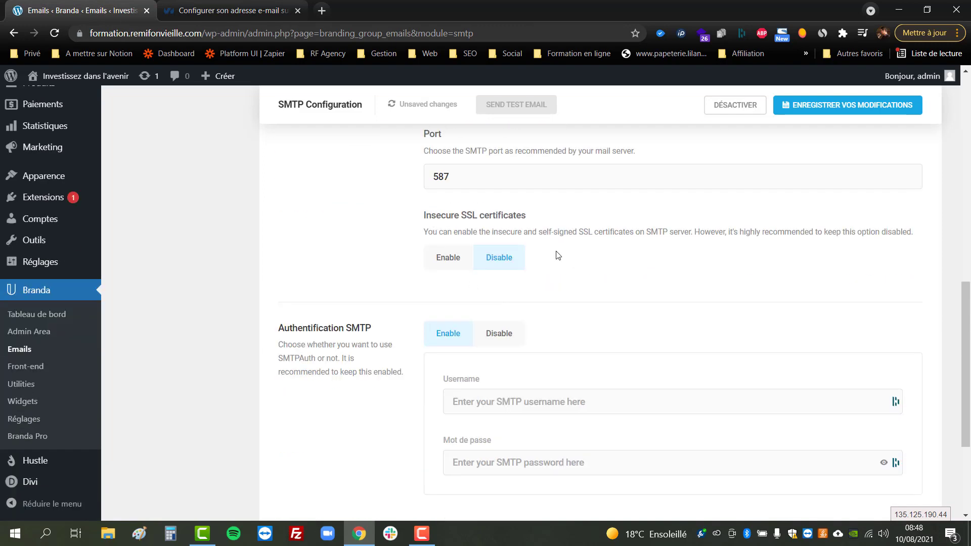
Step: Enter the site's webmaster e-mail as the SMTP username and type the mailbox password
{"action": "scroll", "coordinate": [582, 276], "scroll_direction": "down", "scroll_amount": 3}
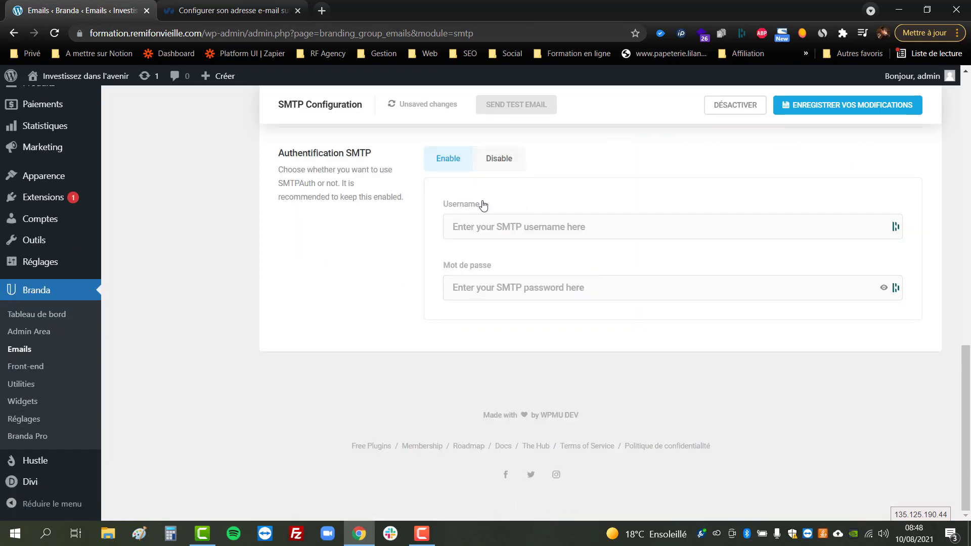
{"action": "left_click", "coordinate": [501, 223]}
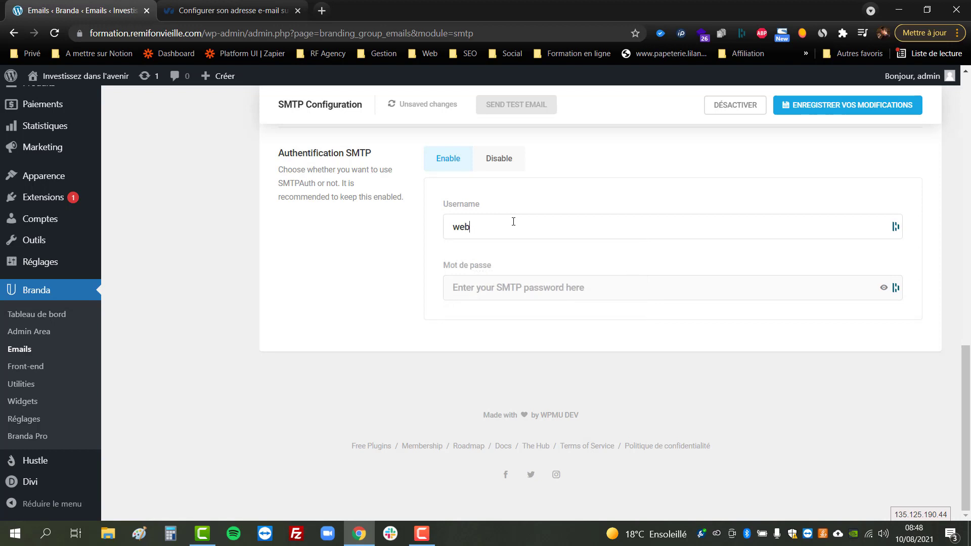
{"action": "key", "text": "Tab"}
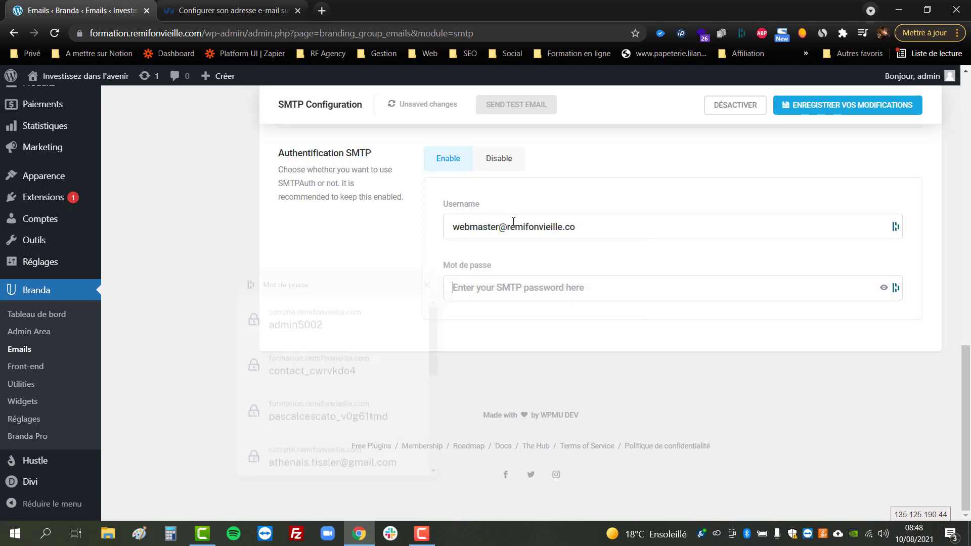
{"action": "key", "text": "shift+Tab"}
{"action": "key", "text": "Right"}
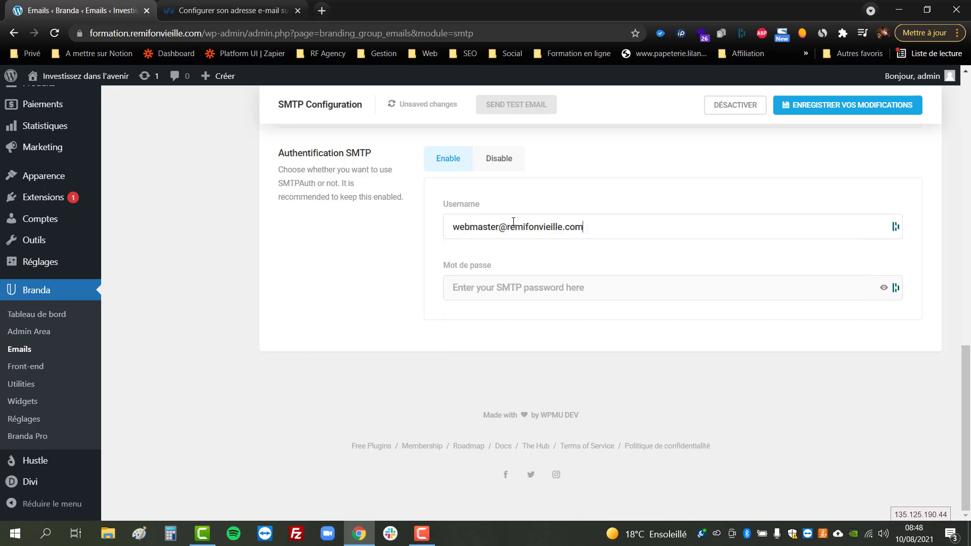
{"action": "key", "text": "Tab"}
{"action": "type", "text": "•••••••••••"}
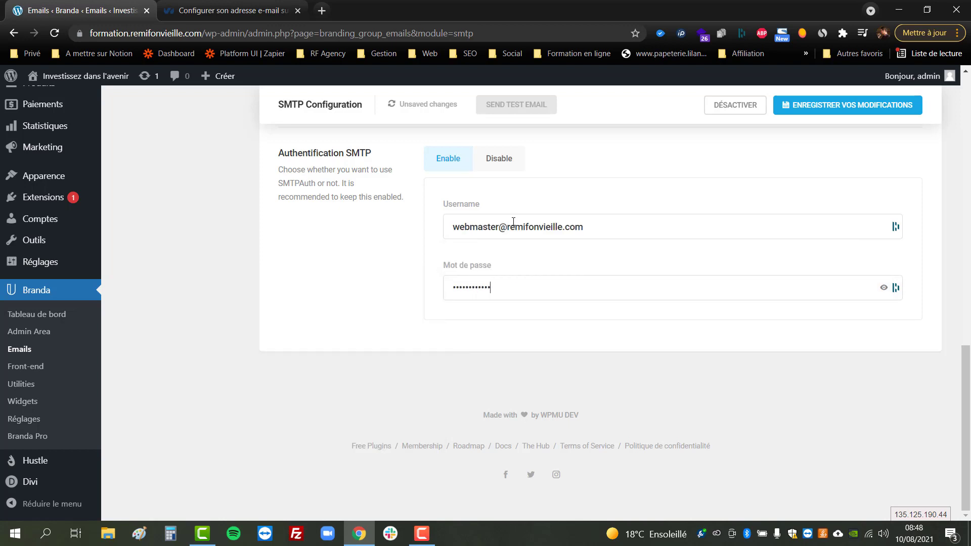
{"action": "scroll", "coordinate": [693, 278], "scroll_direction": "up", "scroll_amount": 15}
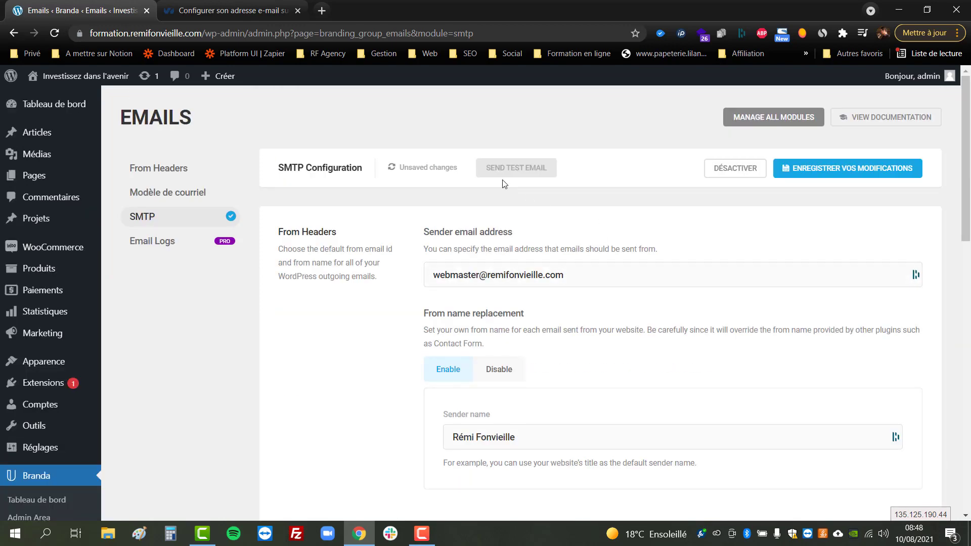